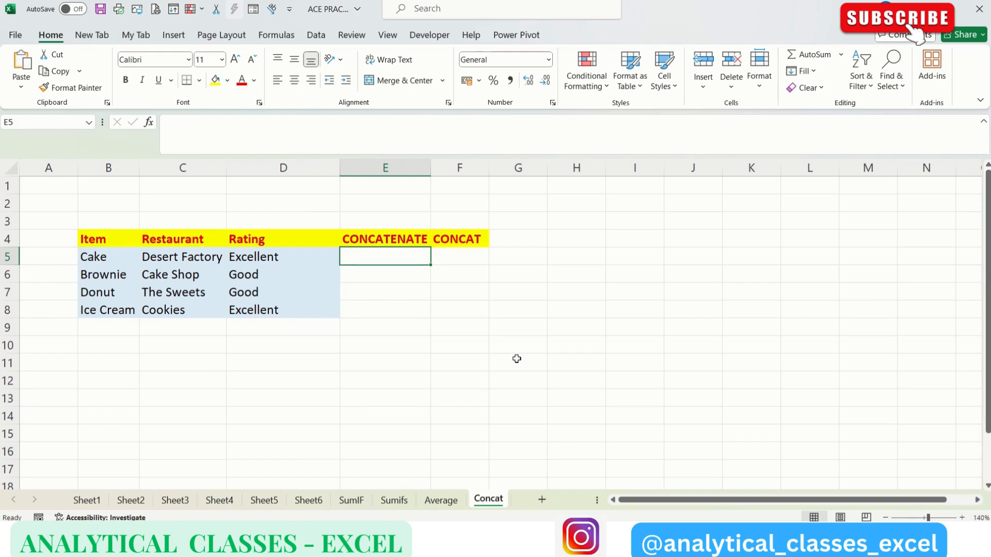
Enter =CONCATENATE(B5,C5,D5) in cell E5 and fit column E's width to its contents.
type("conce")
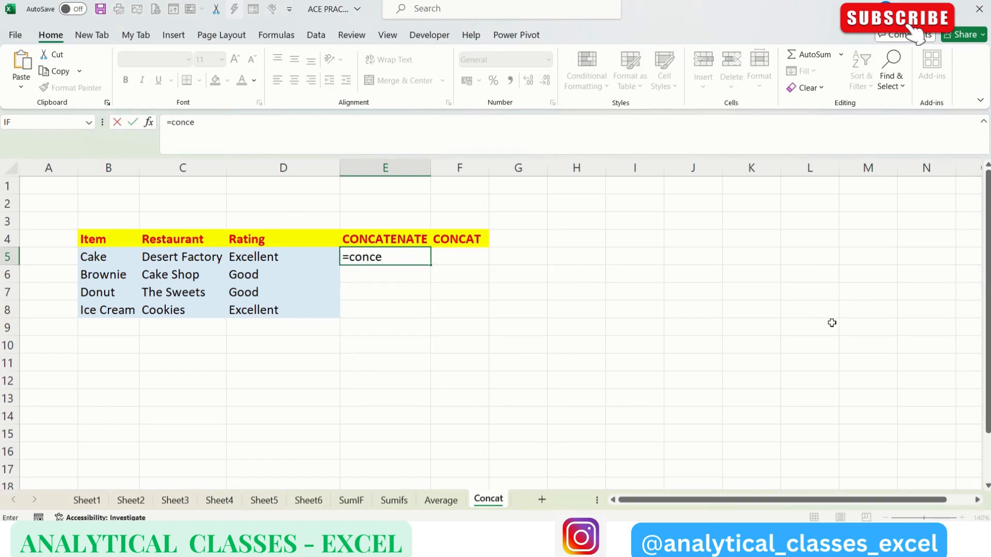
key("BackSpace")
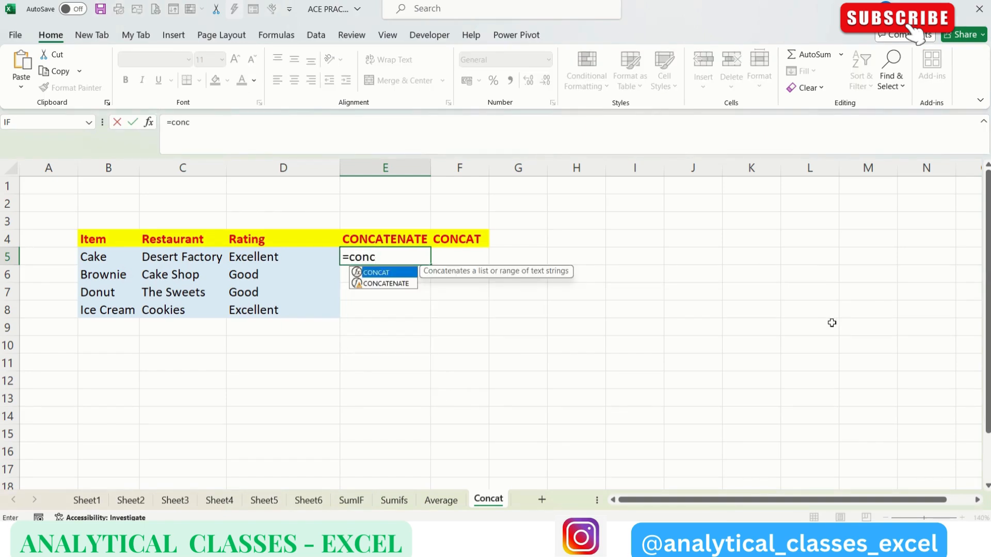
key("Down")
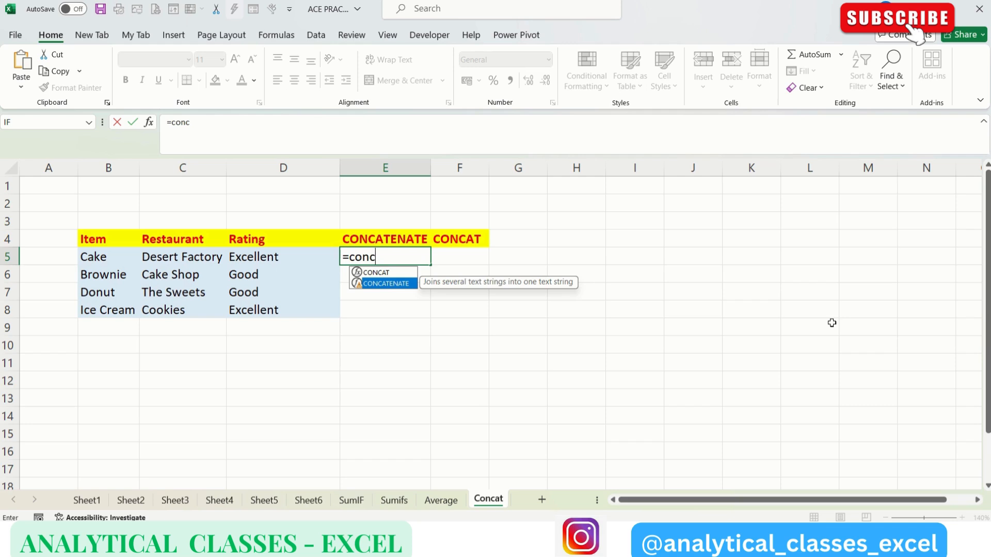
key("Tab")
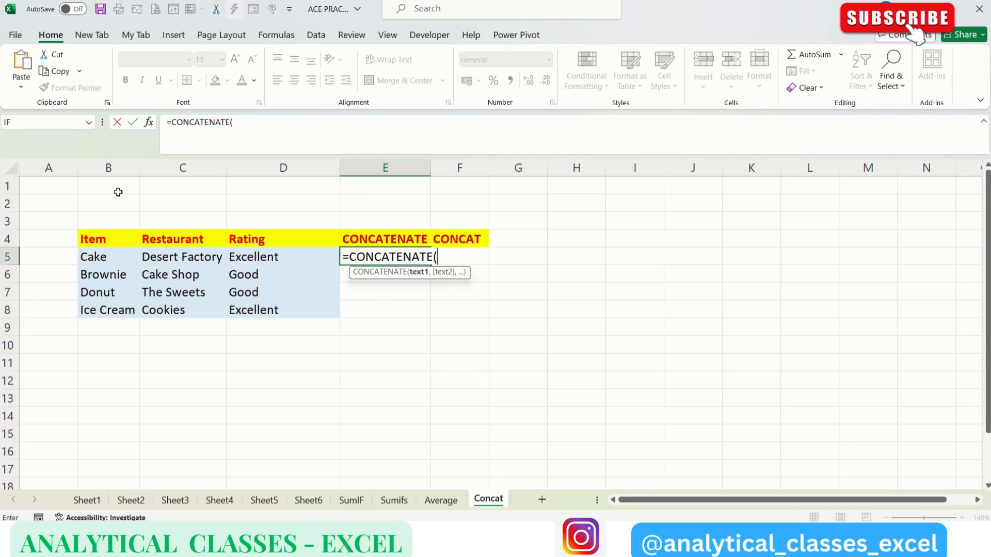
left_click(91, 256)
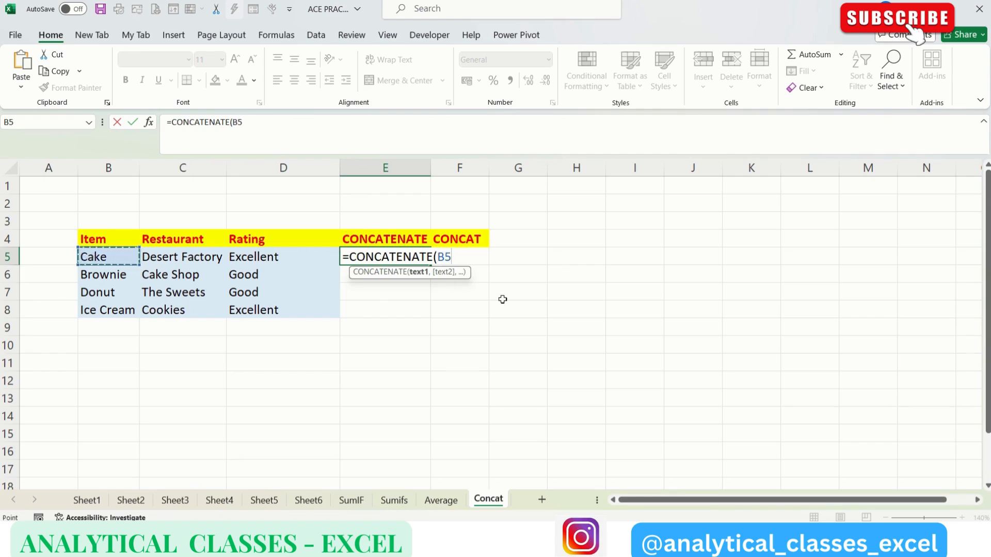
type(",")
key("Left")
key("Left")
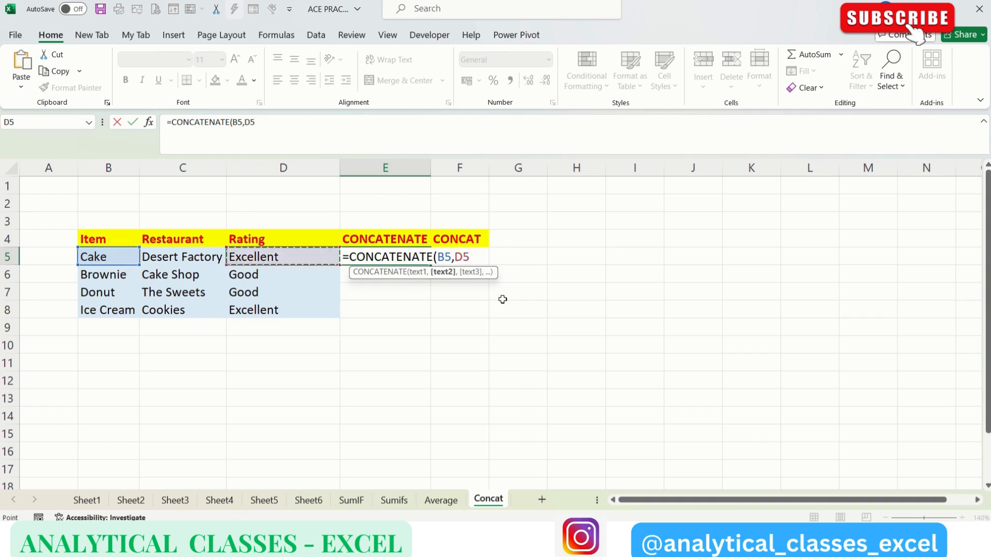
type(",")
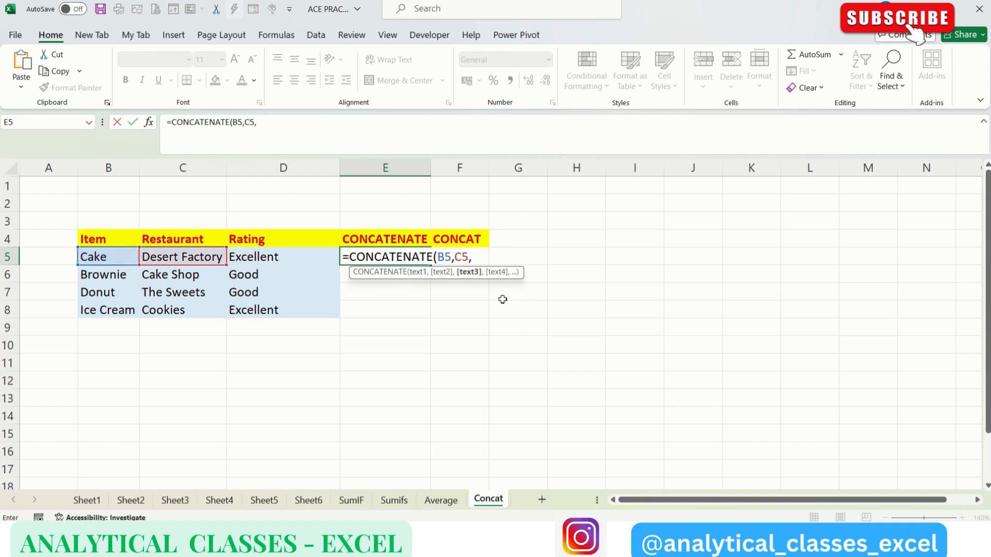
key("Left")
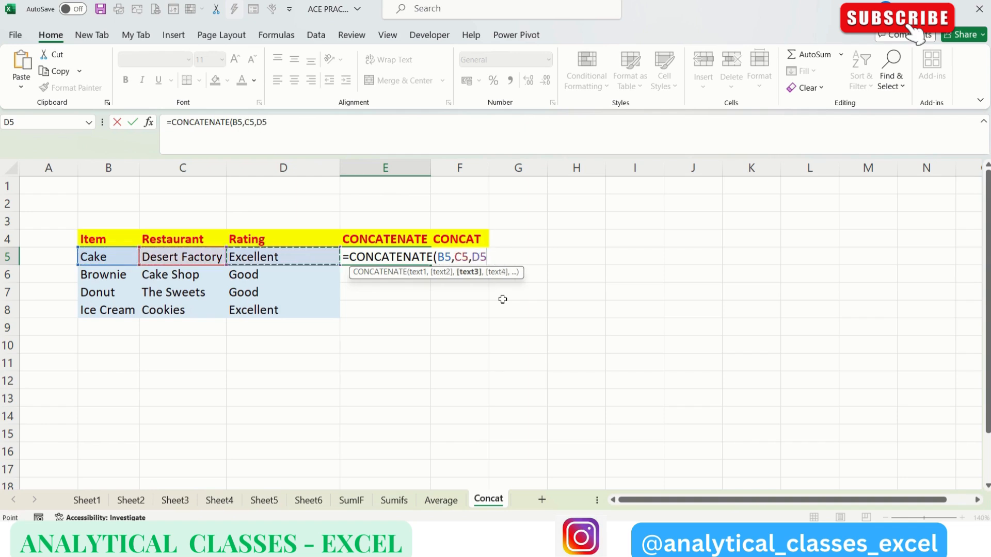
key("Return")
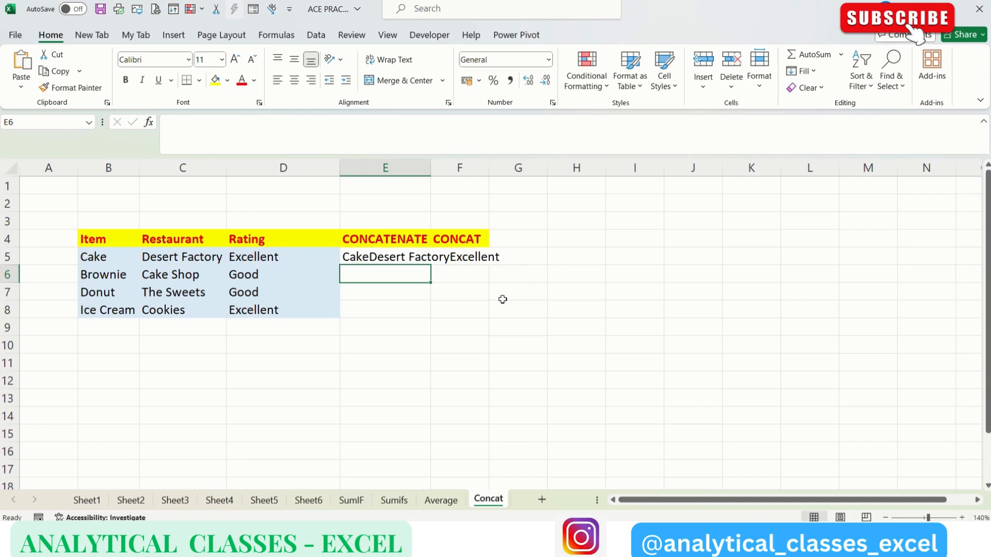
left_click_drag(430, 173, 431, 173)
double_click(431, 173)
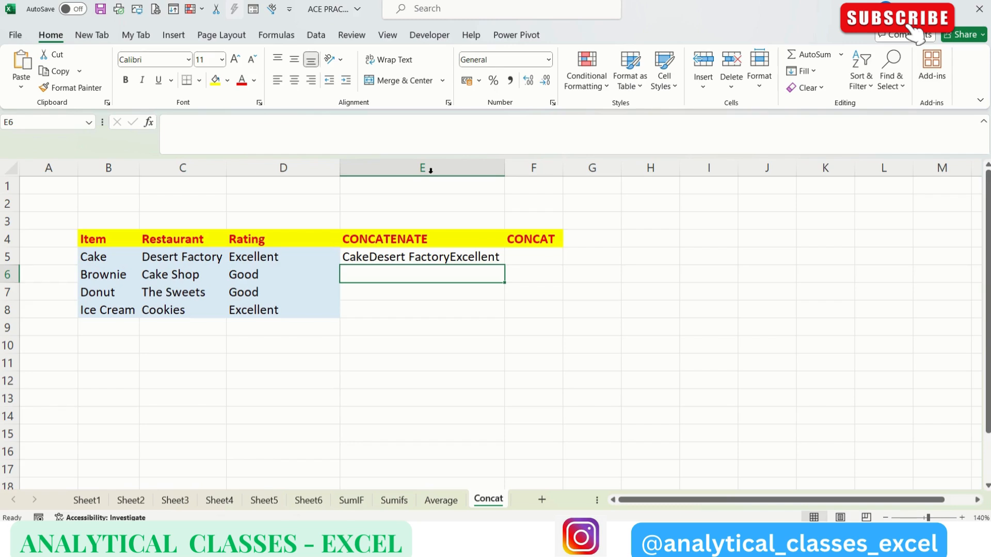
Add space separators to the E5 formula, making it =CONCATENATE(B5," ",C5," ",D5).
left_click(413, 256)
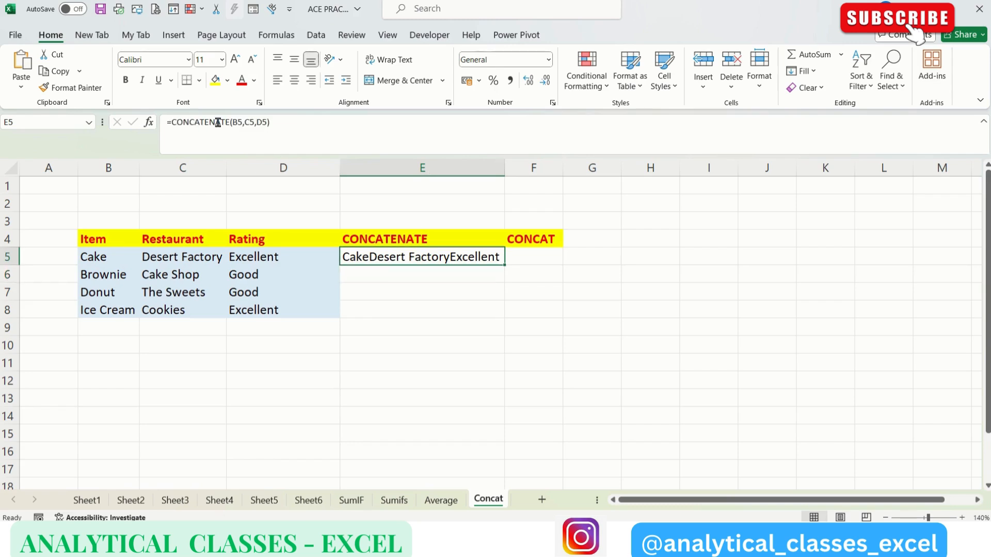
key("F2")
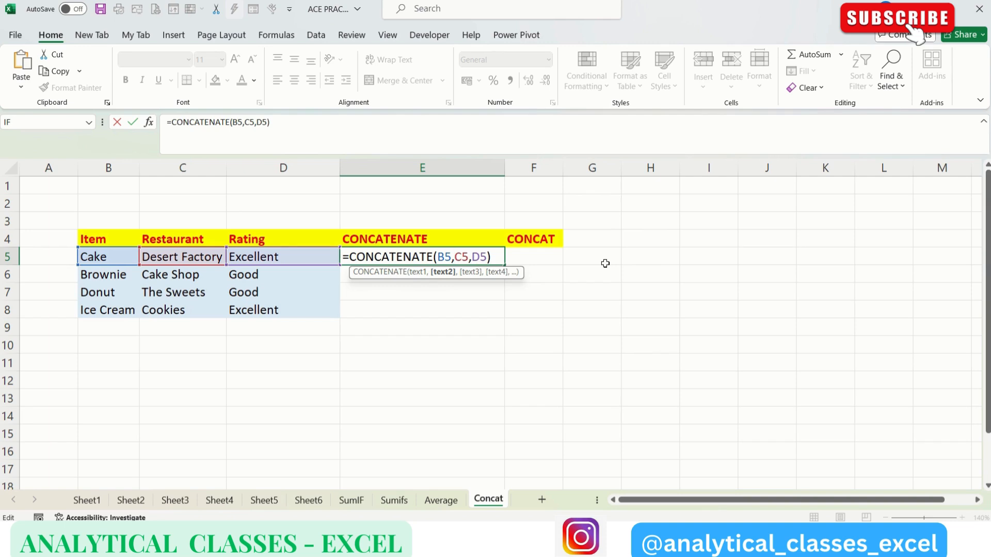
type("\" ")
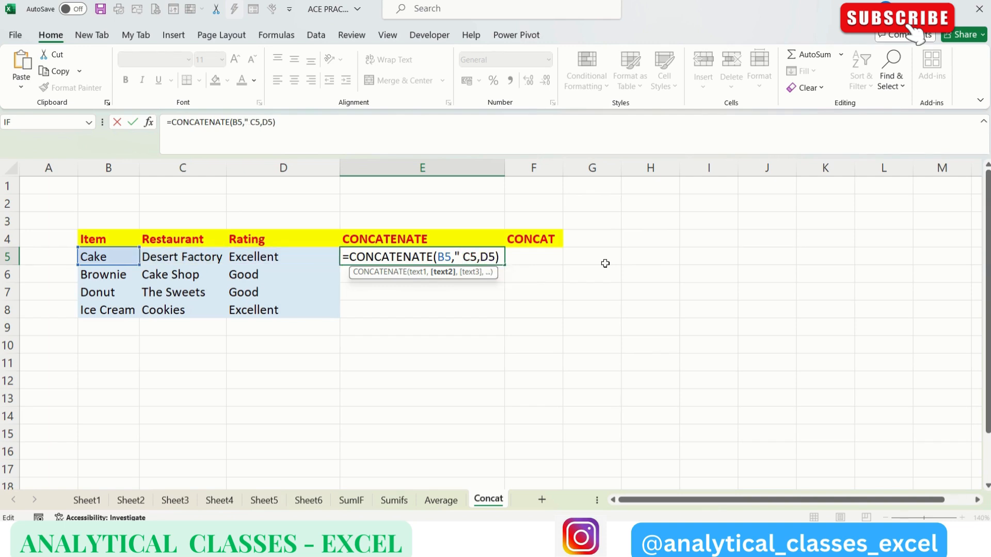
type("\",")
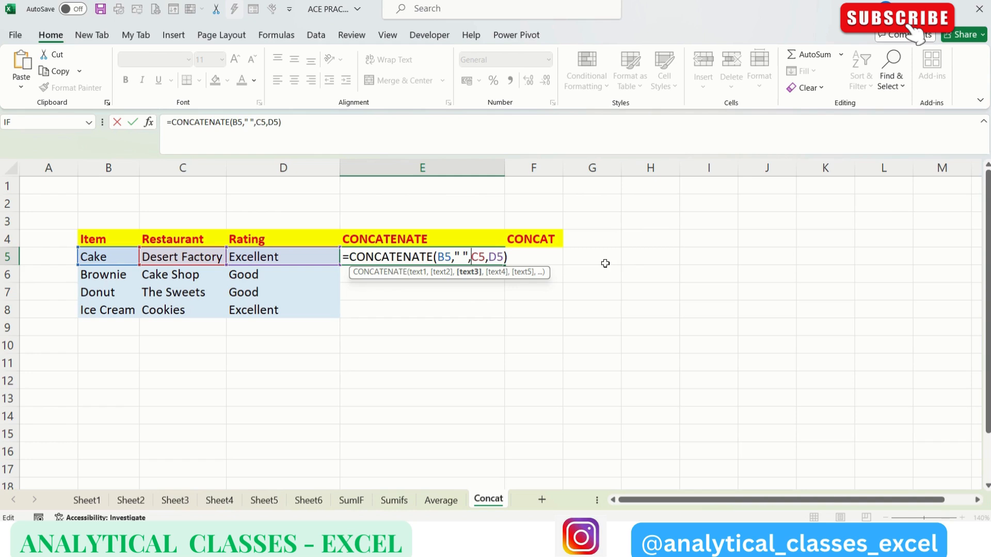
key("Right")
key("Right")
key("Right")
type("\"")
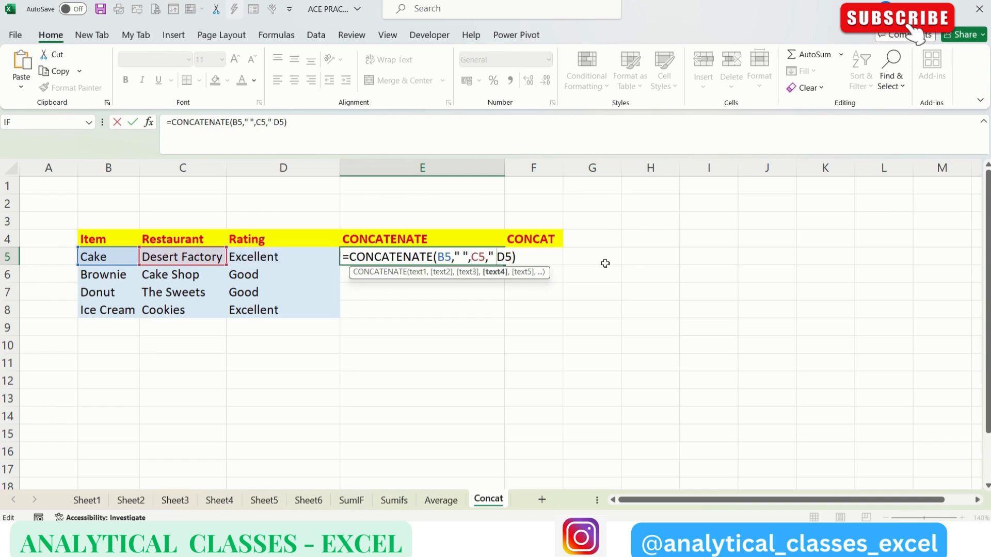
type(" \".")
key("BackSpace")
type(",")
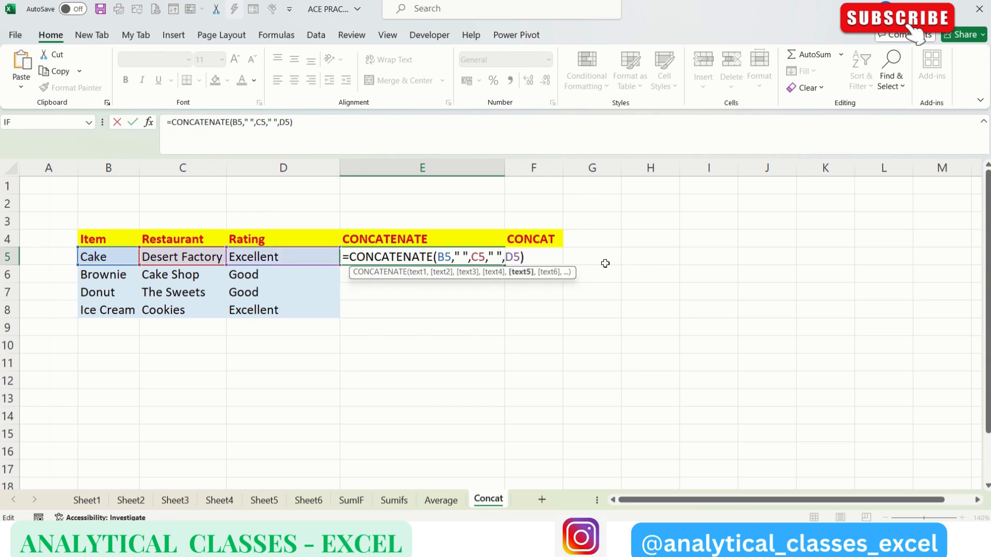
key("Return")
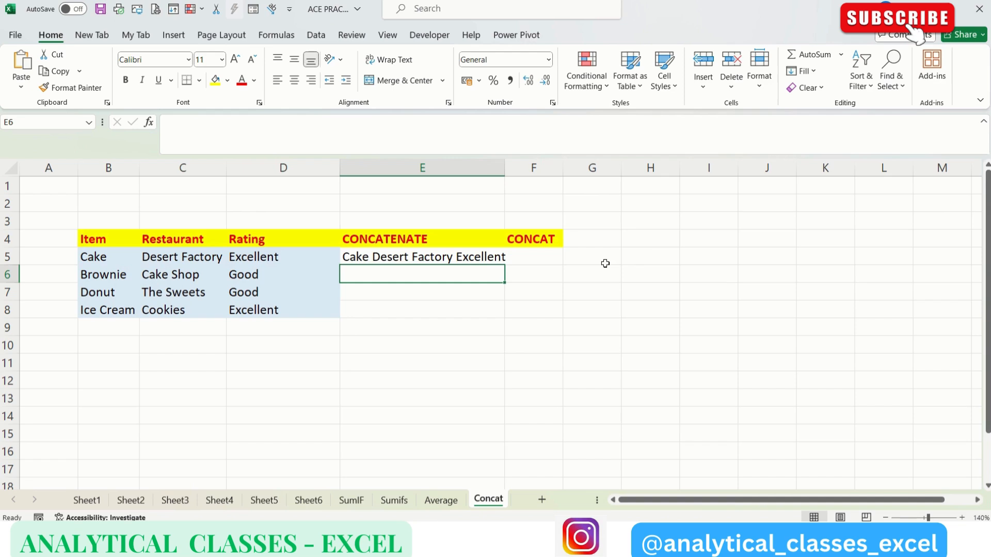
Copy the CONCATENATE formula from E5 into E6.
key("Up")
key("ctrl+c")
key("Down")
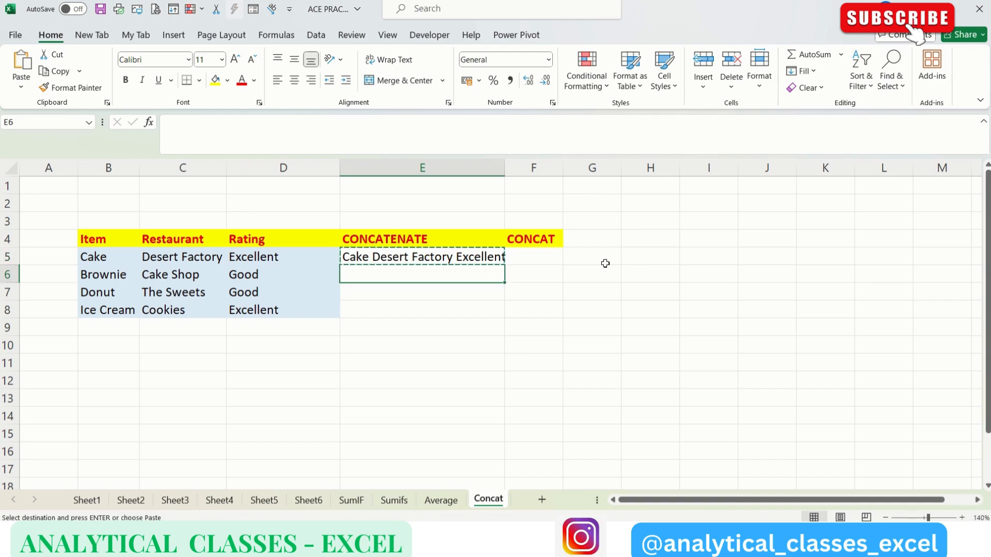
key("ctrl+v")
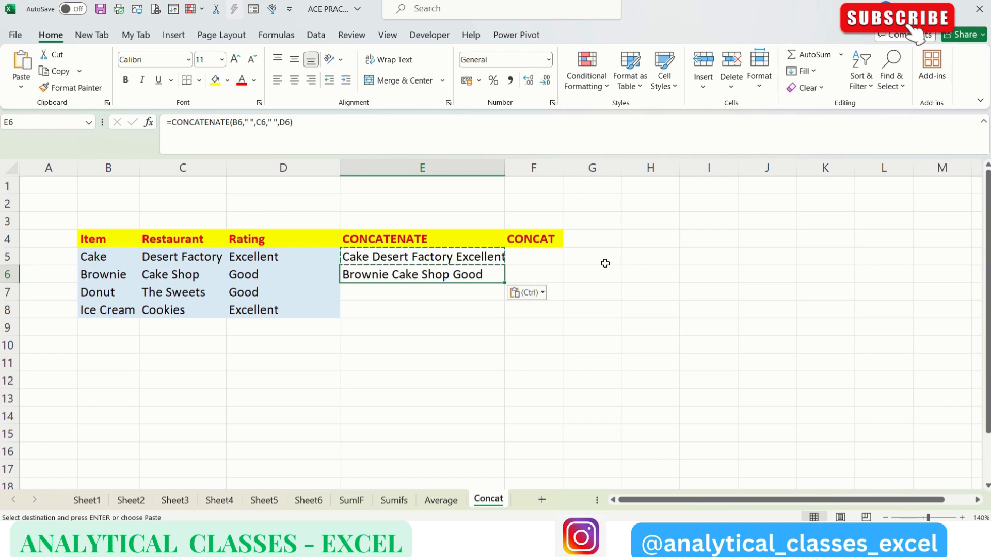
Enter =CONCATENATE("I found" ,B7, "Very tasty") in cell E7 to build a sentence around the item name.
key("Down")
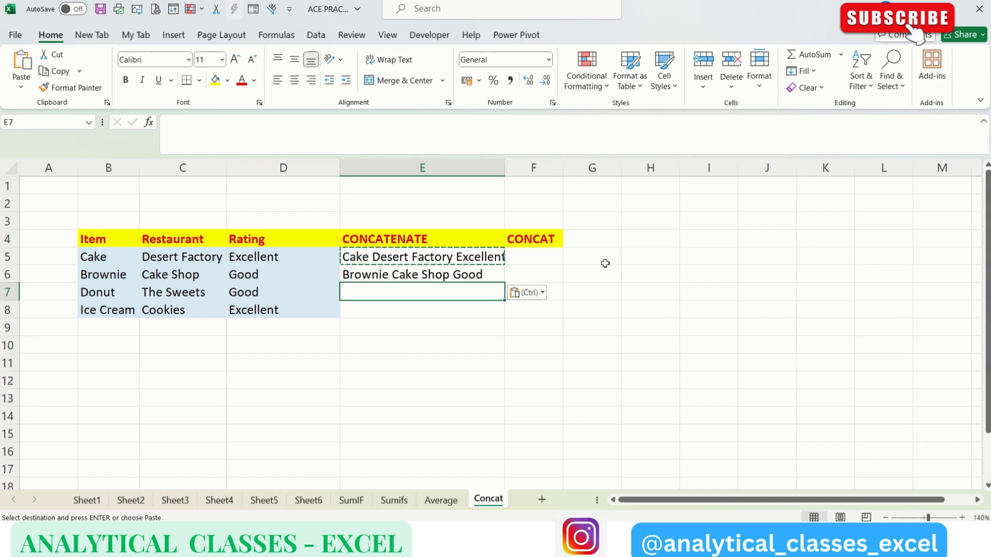
type("=conc")
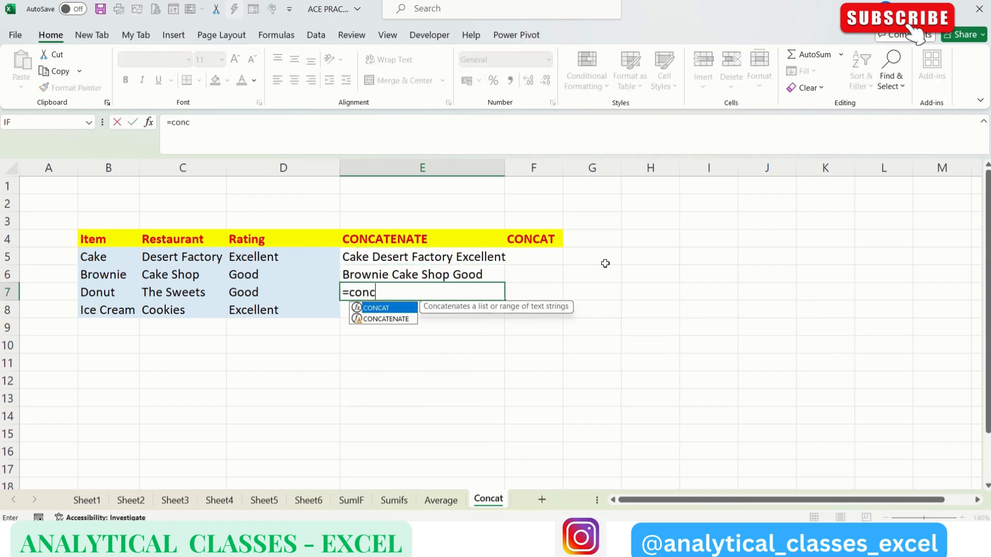
key("Down")
key("Tab")
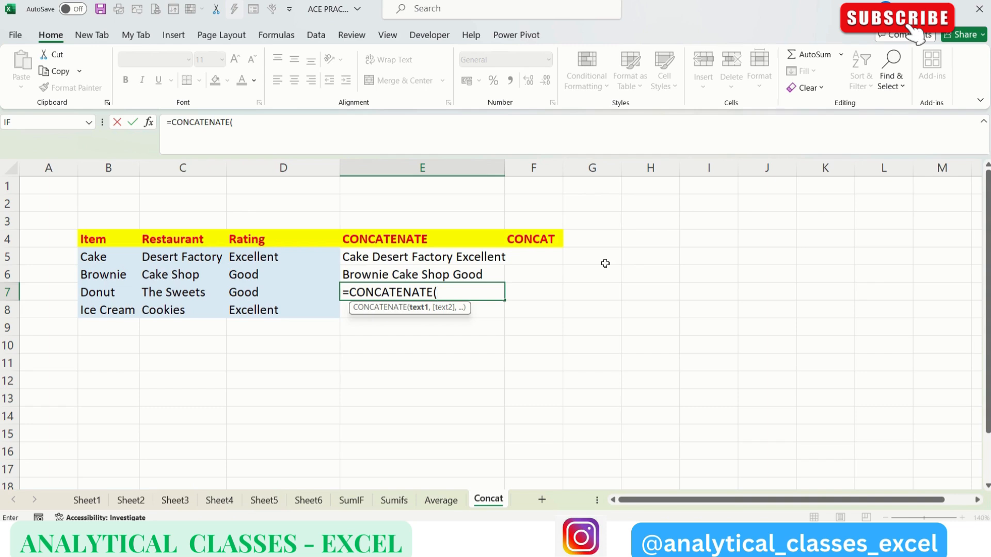
type("\"I found\" ,")
key("Left")
key("Left")
key("Left")
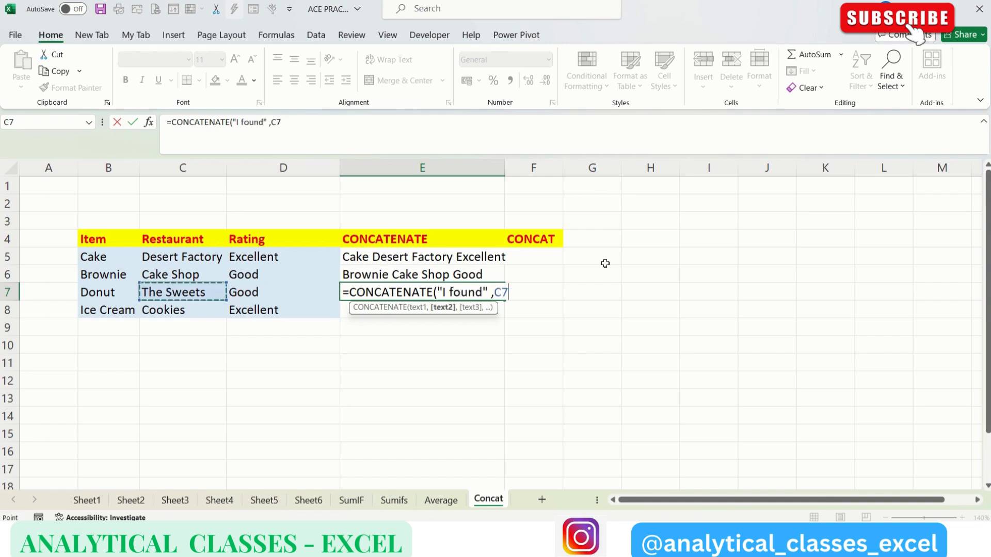
type(",")
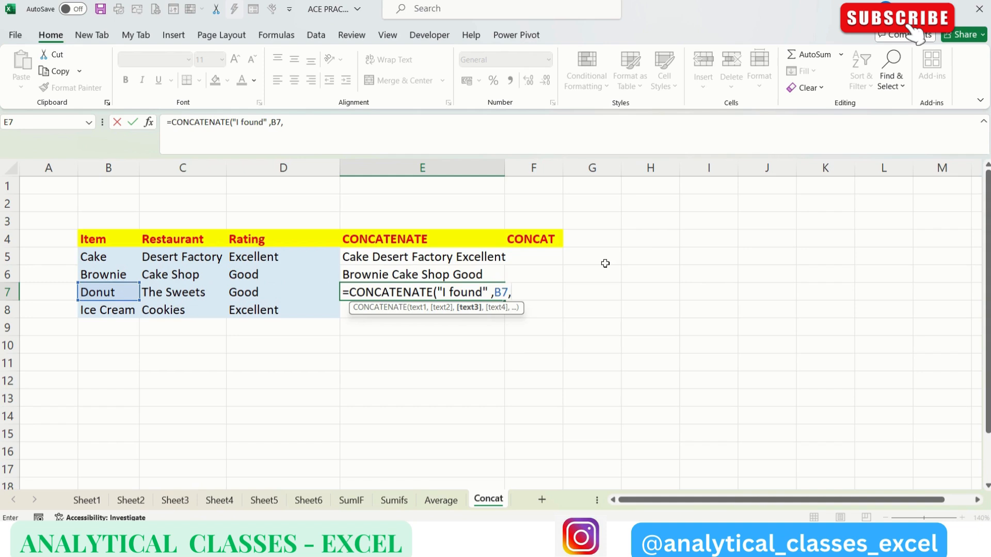
type(" \"Very tasty")
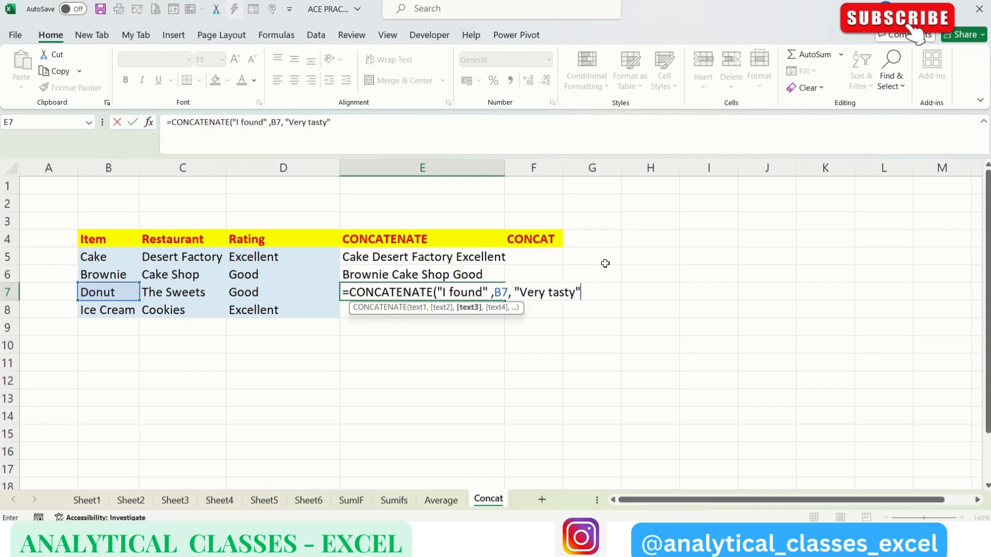
key("Return")
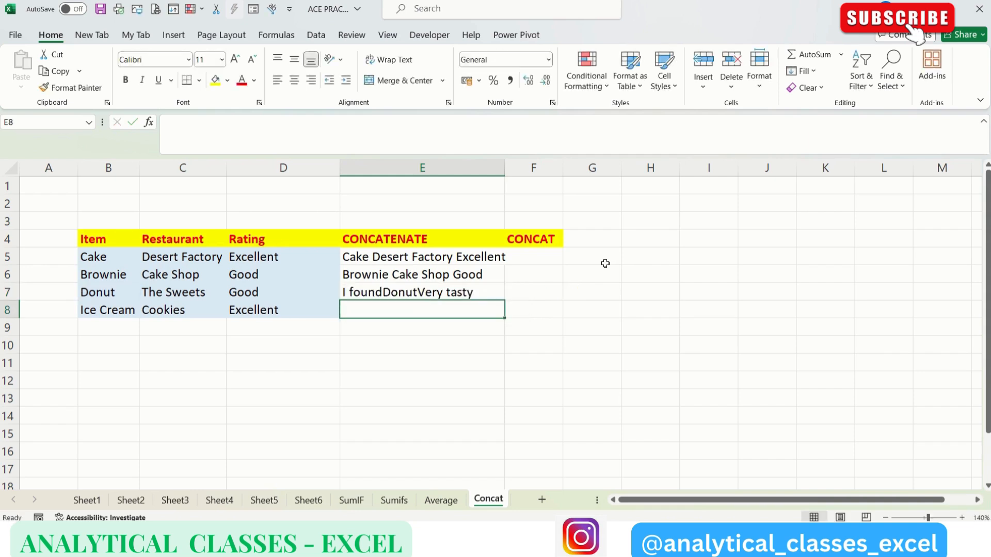
key("Up")
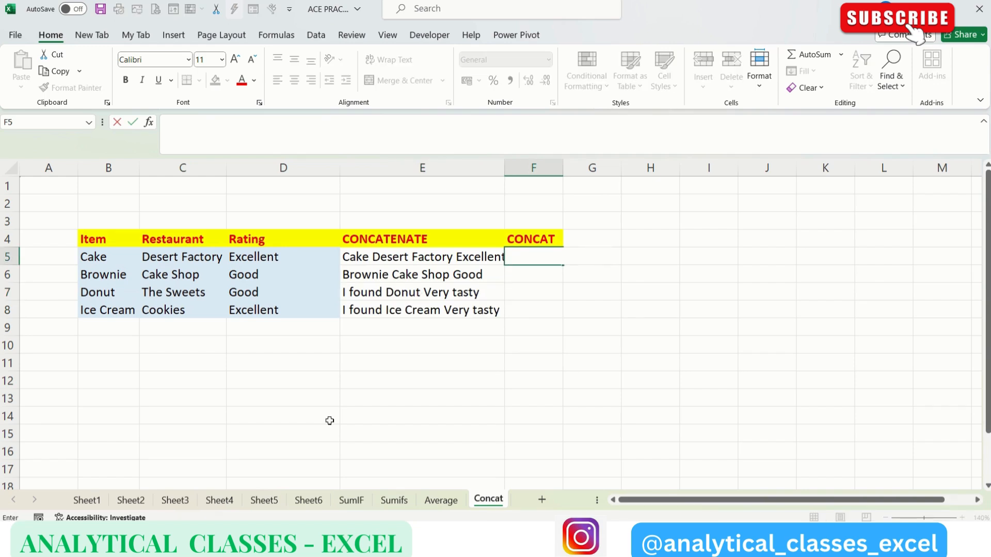
Enter =CONCAT(B5, " ",C5, " " ,D5) in cell F5 to join item, restaurant and rating with spaces.
type("=conca")
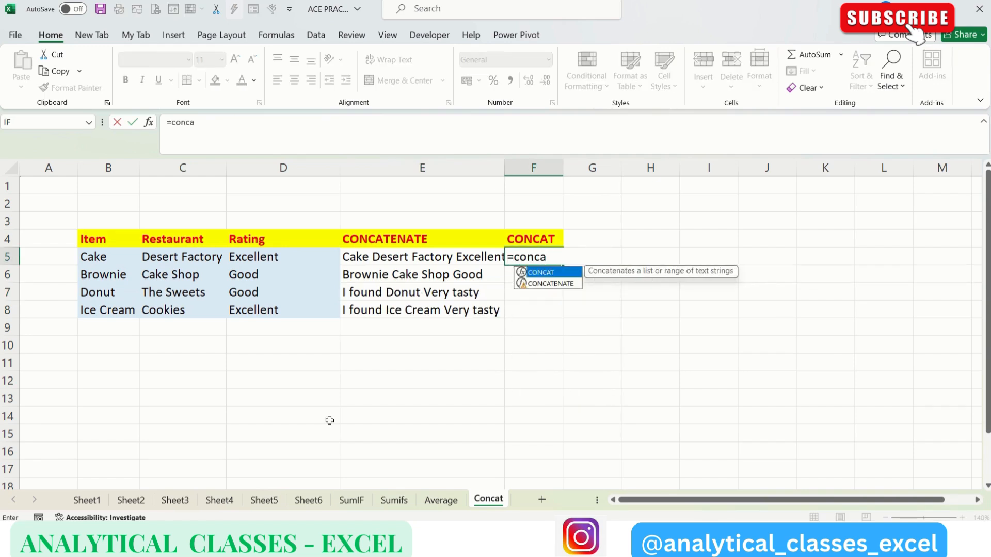
type("t")
key("Tab")
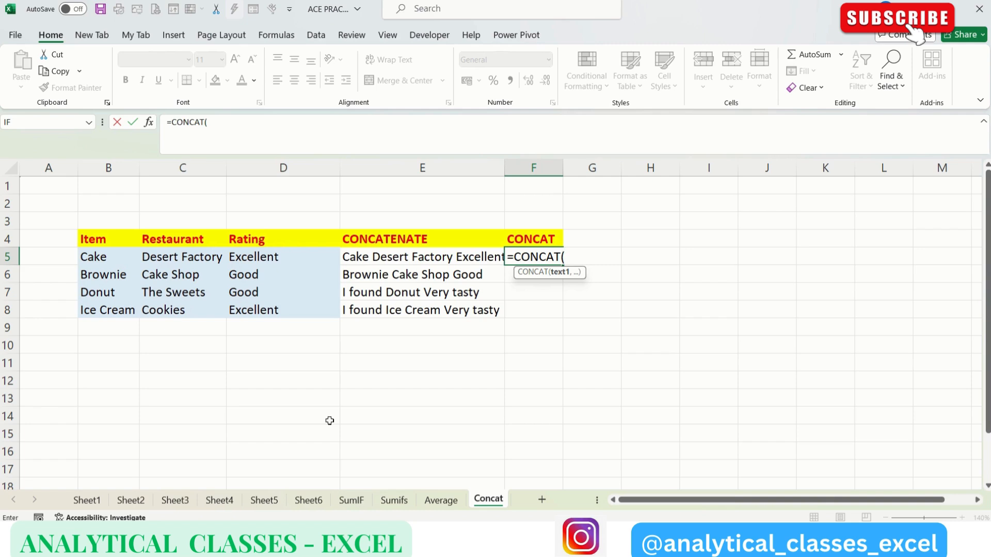
key("Left")
key("Left")
key("Left")
key("Left")
type(",")
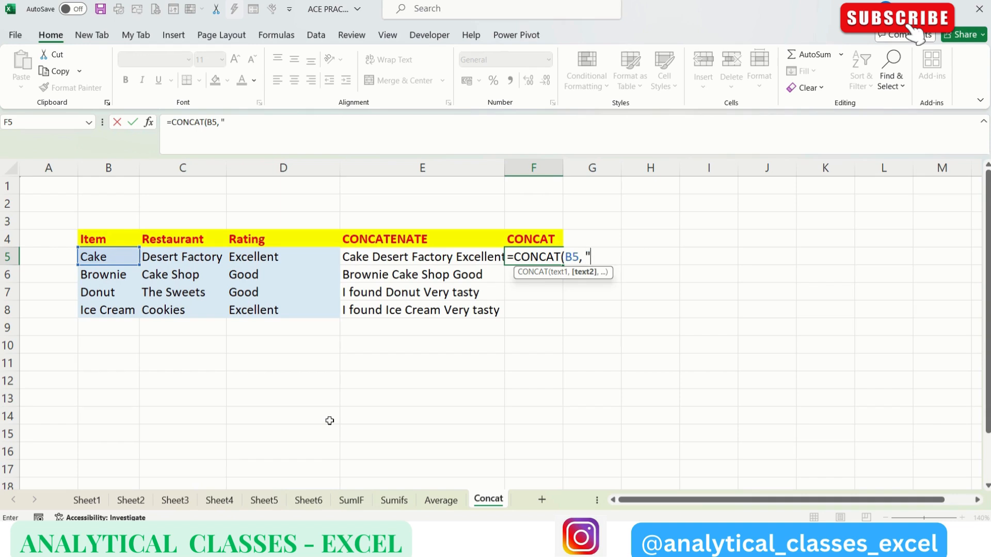
type(" \" \",")
key("Left")
key("Left")
key("Left")
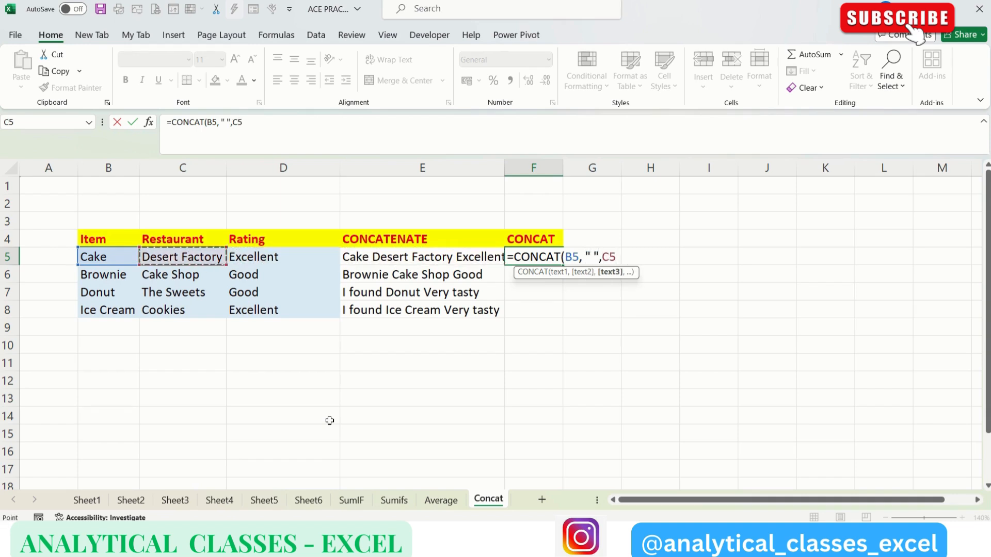
type(", ")
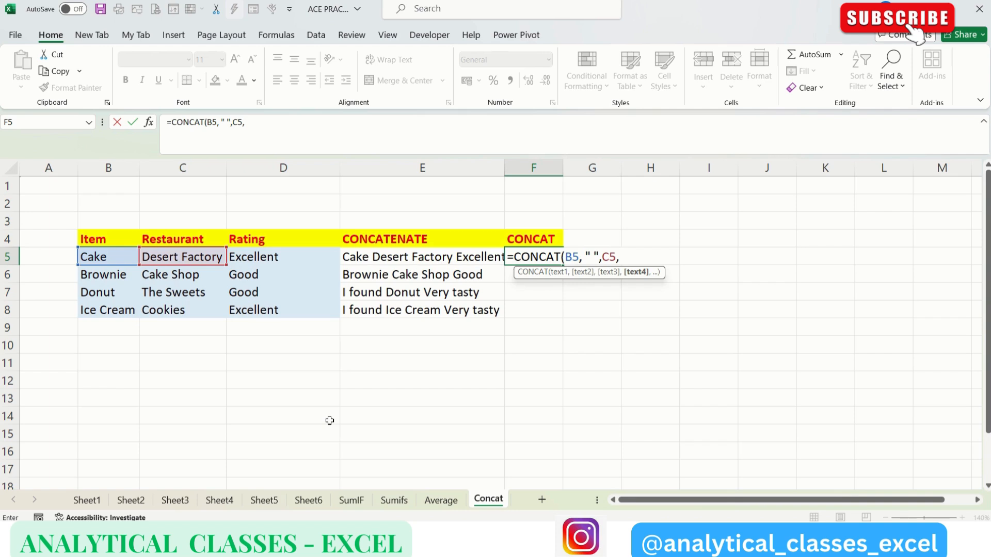
type("\" \" ,")
key("Left")
key("Left")
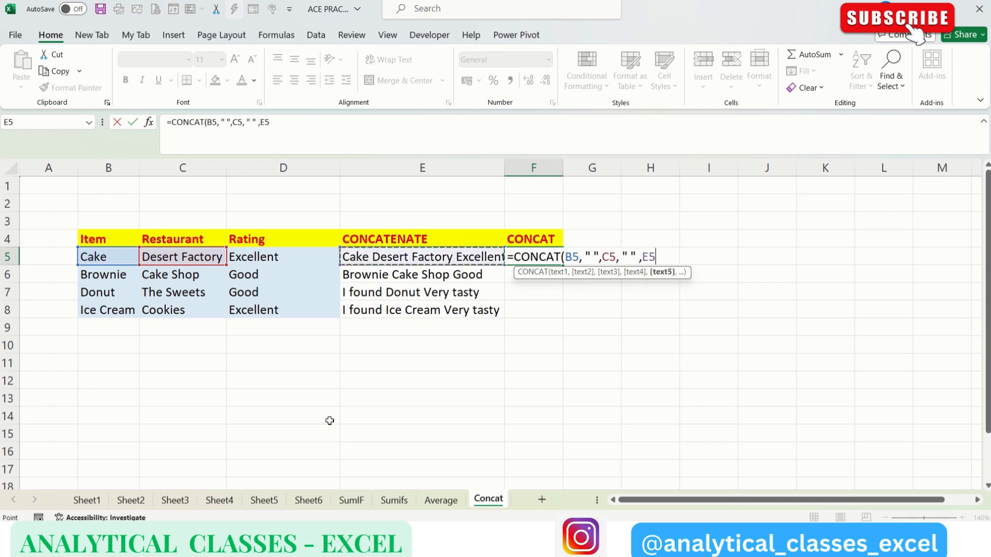
key("Return")
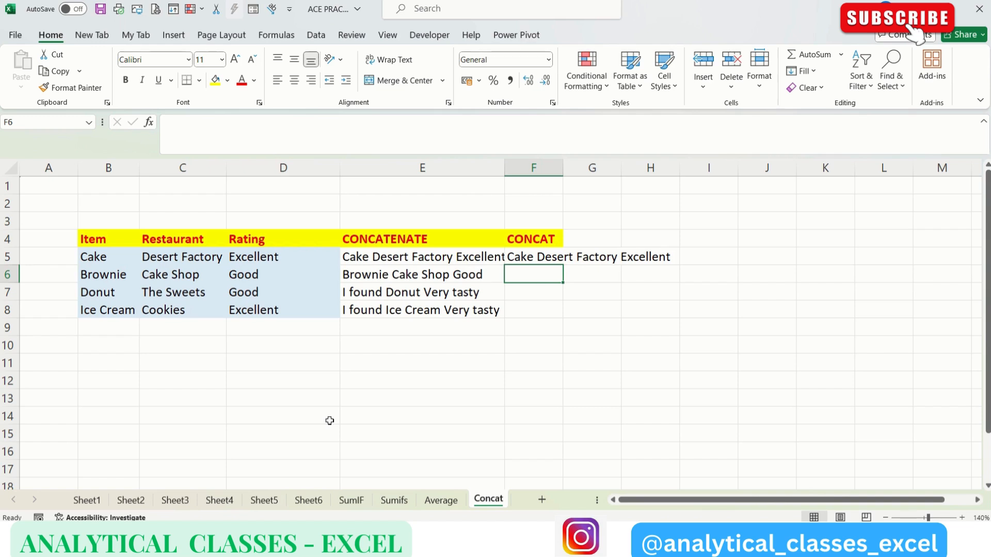
Enter a CONCAT formula in cell F6 that joins the whole range B6:D6 as a single argument.
type("=concat")
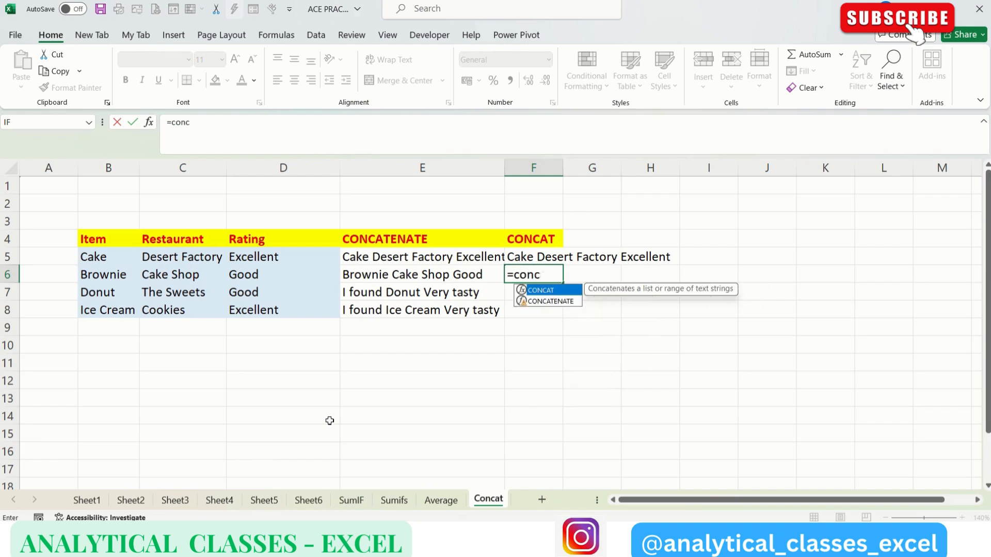
key("Tab")
key("Left")
key("Left")
key("Left")
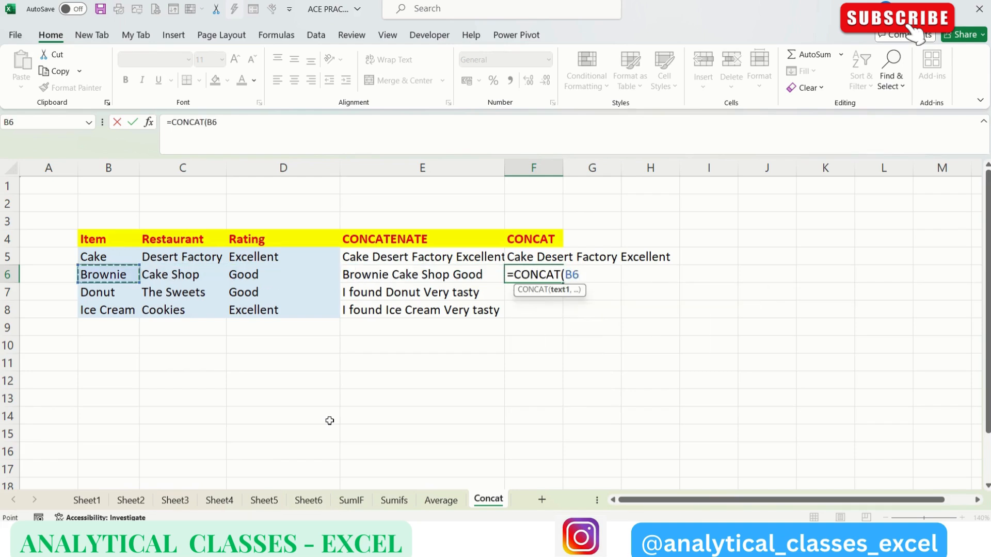
key("shift+Right")
key("shift+Right")
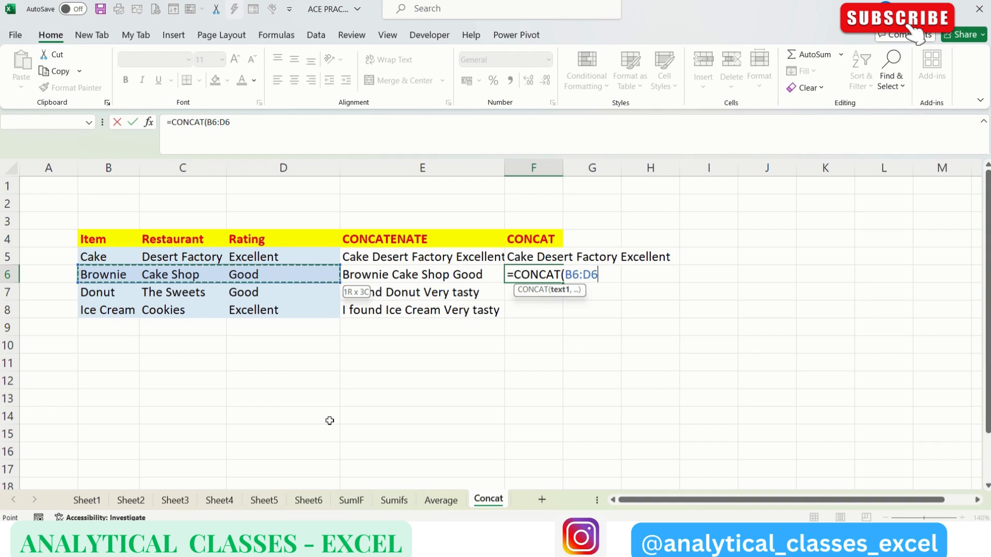
key("Return")
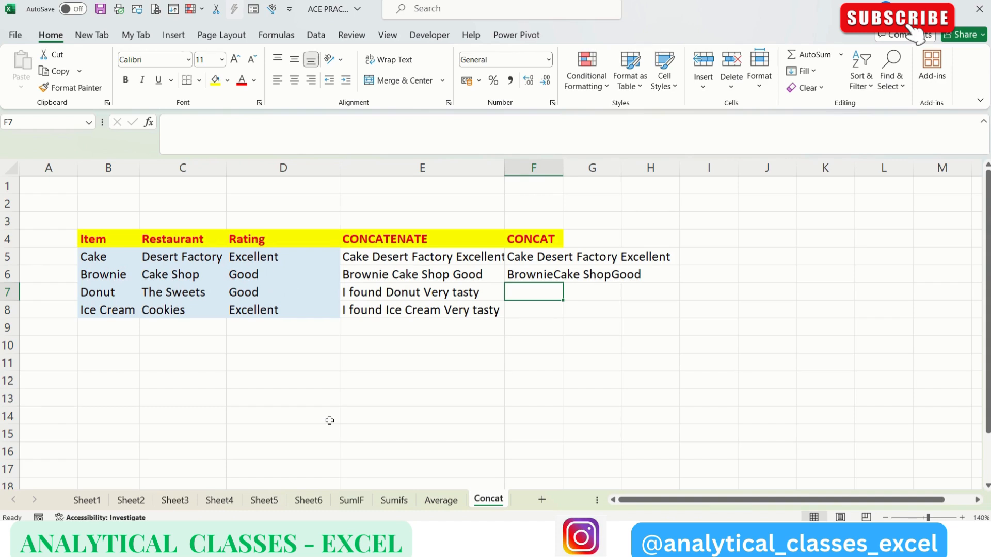
Enter =CONCAT(B7:D7, " " ,"Very Tasty") in cell F7 to append a space and closing text to the joined range.
type("=")
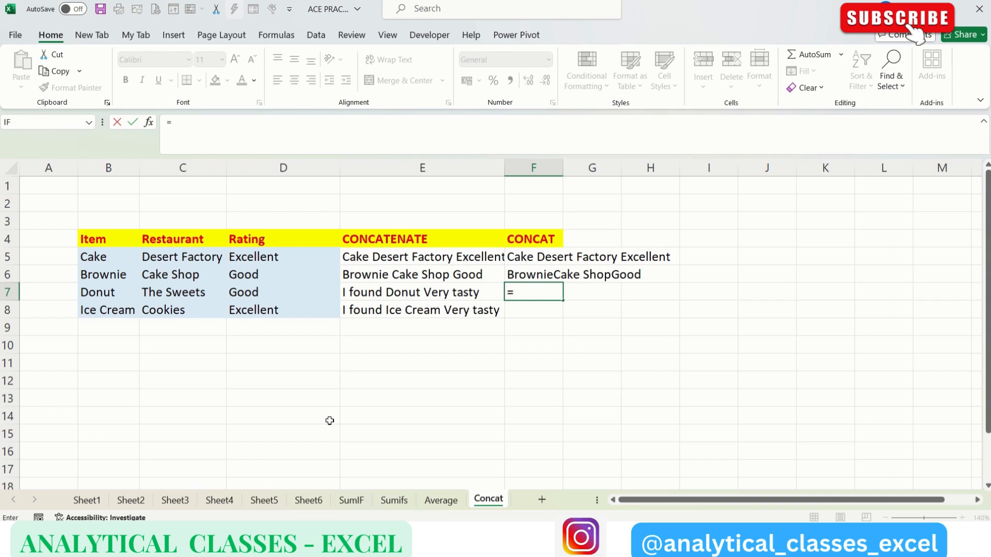
key("Escape")
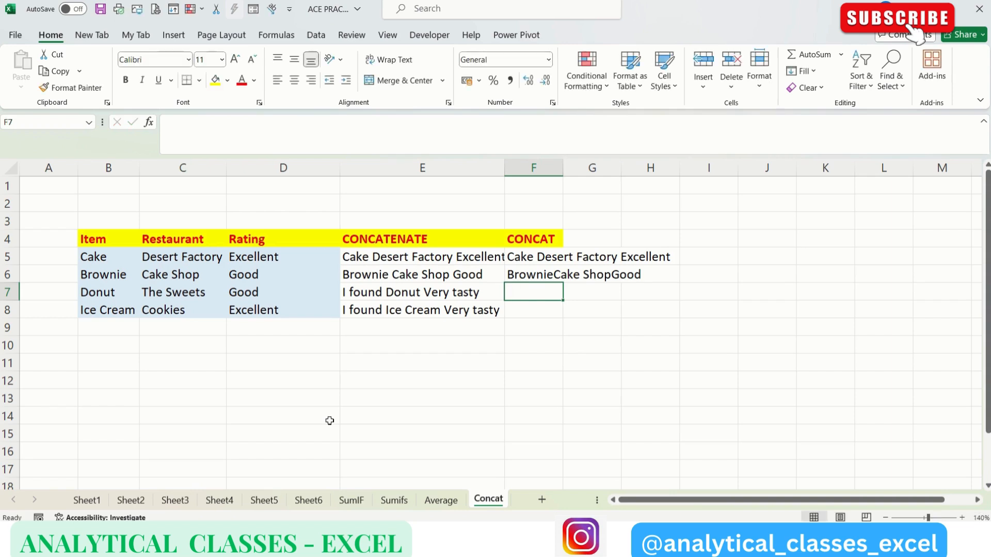
type("=concat")
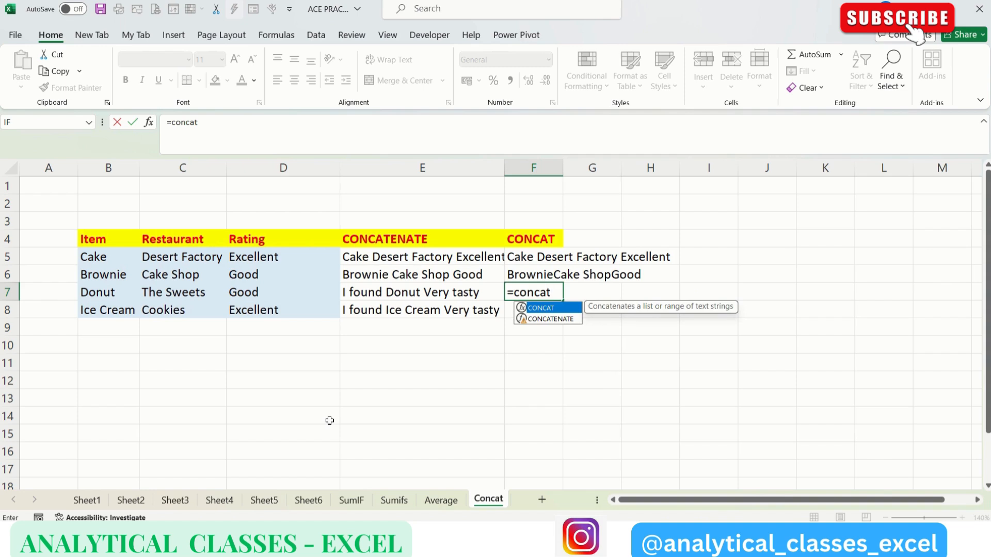
key("Tab")
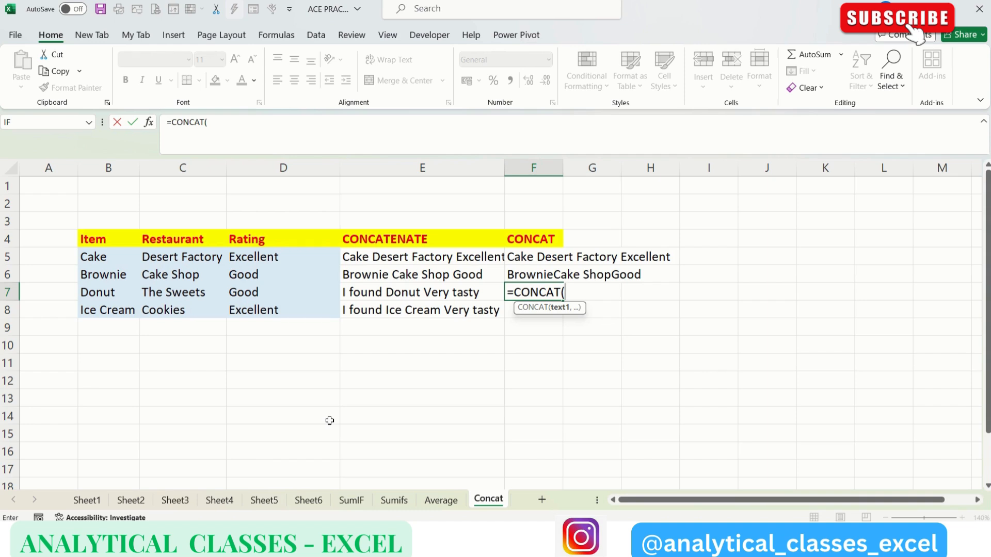
key("Left")
key("Left")
key("Left")
key("Left")
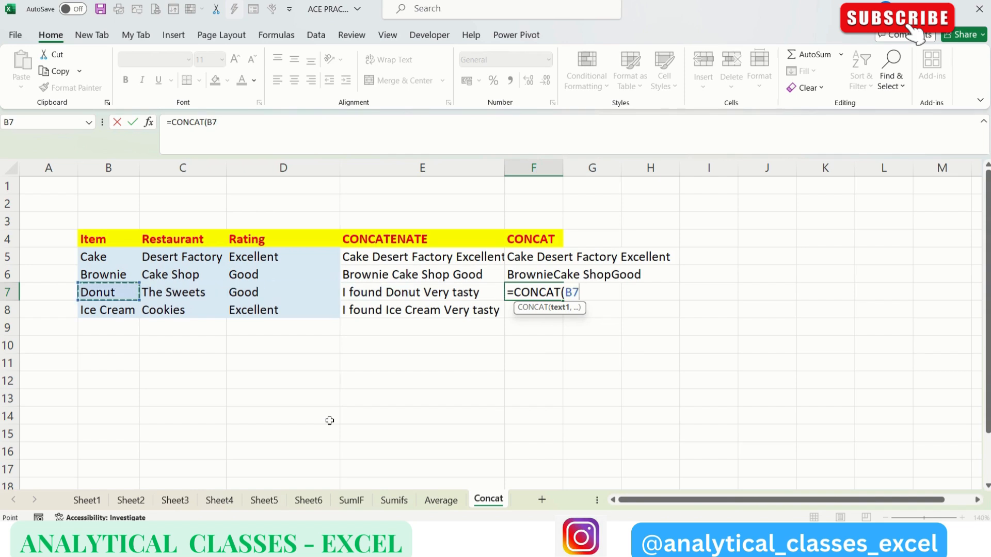
key("shift+Right")
key("shift+Right")
type(",")
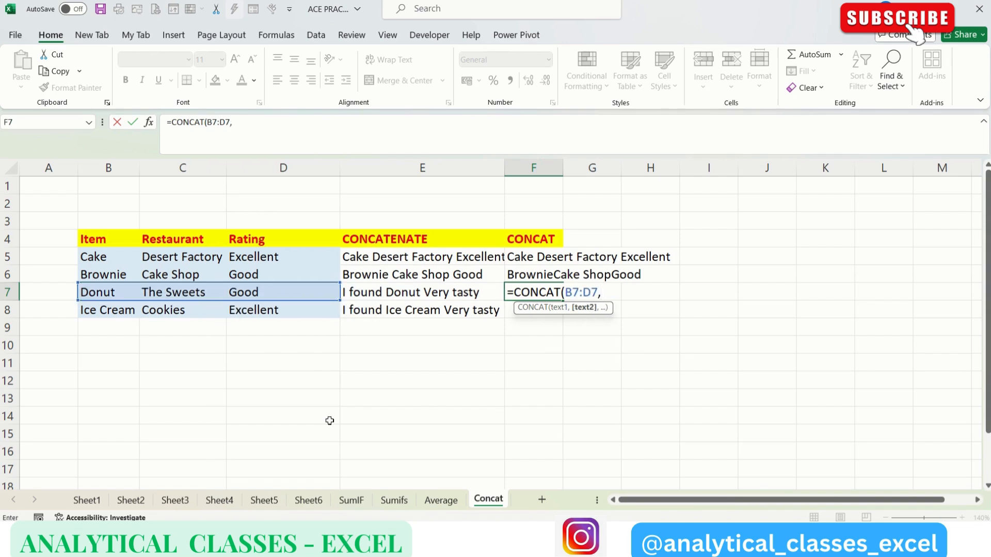
type(" \" \" ,")
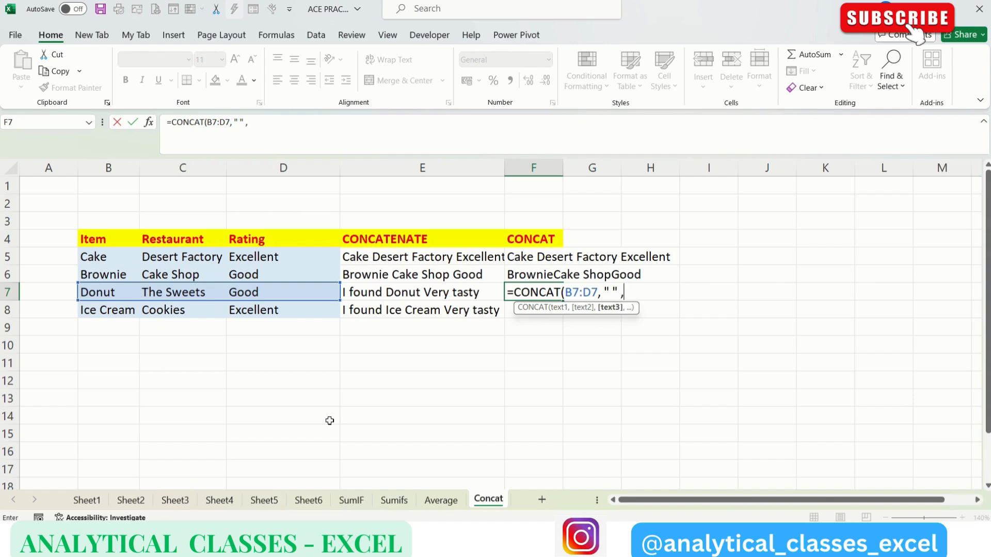
type("\"Very Tasty\"")
key("Return")
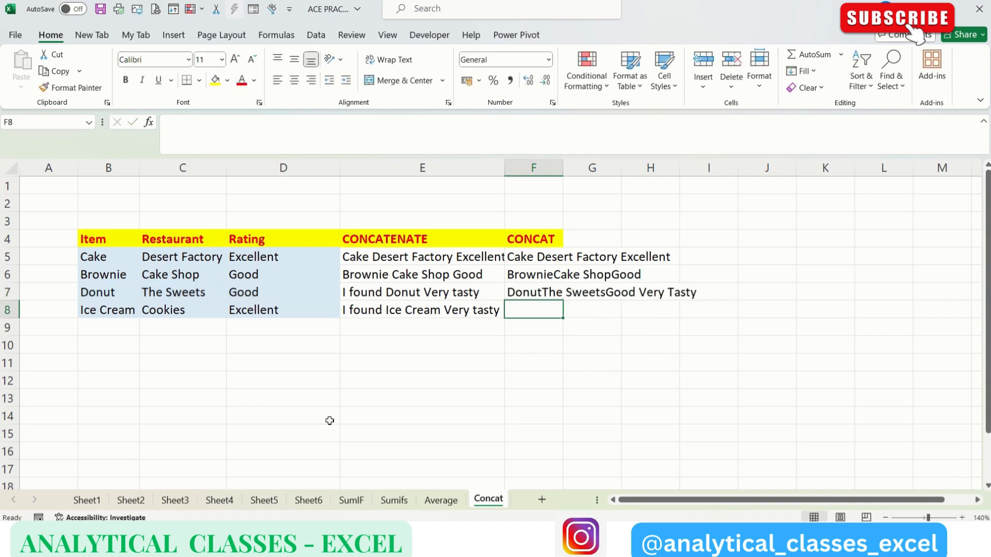